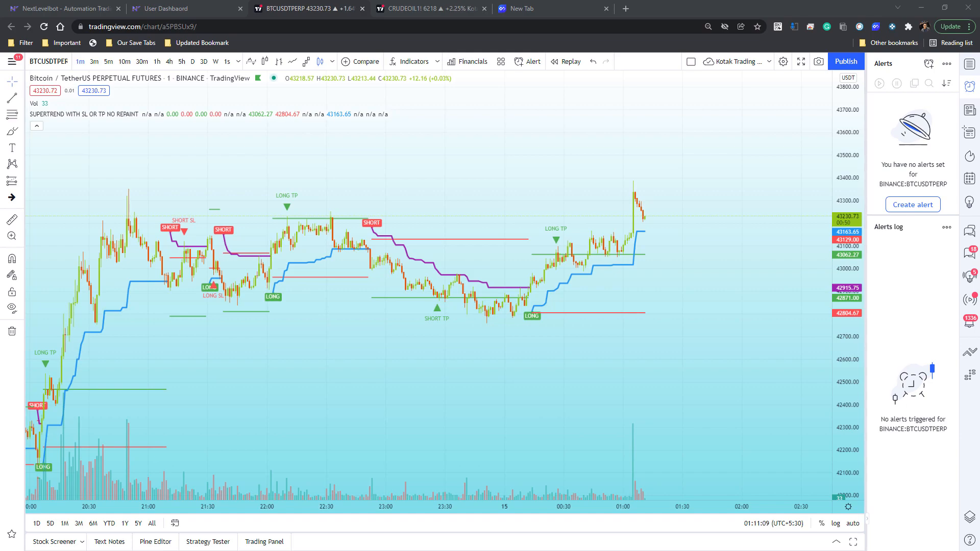
{"action": "left_click_drag", "start_coordinate": [0, 192], "coordinate": [464, 128]}
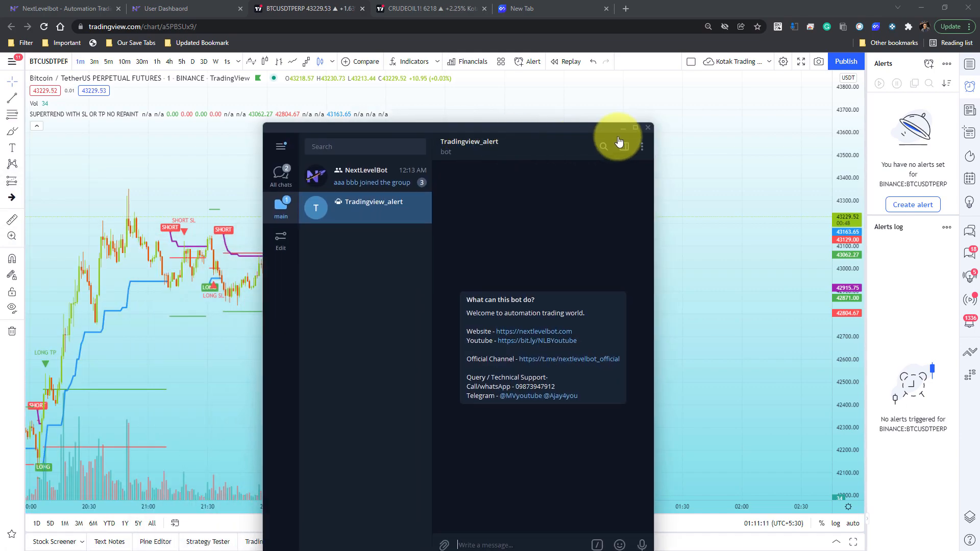
{"action": "left_click", "coordinate": [634, 127]}
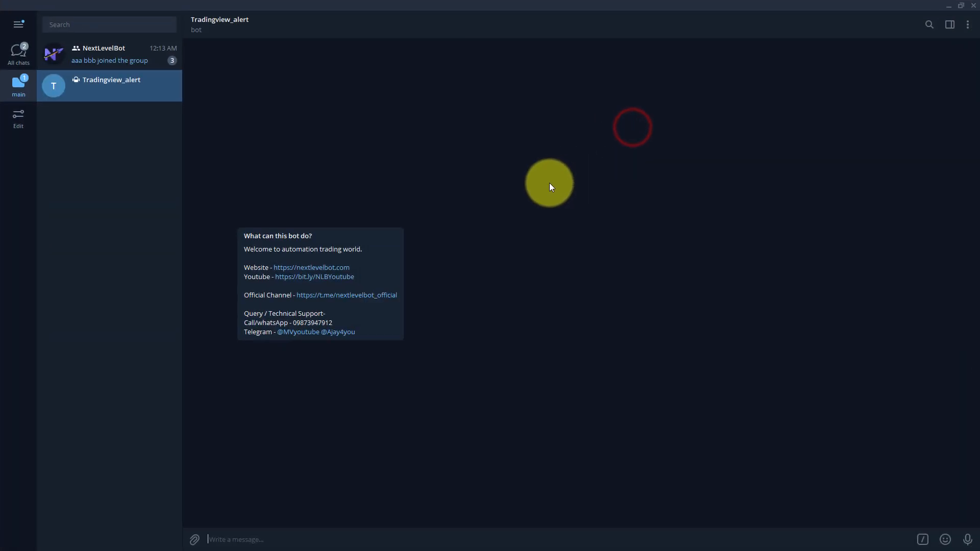
{"action": "left_click", "coordinate": [110, 25]}
{"action": "type", "text": "@nextlevelbotalertbot"}
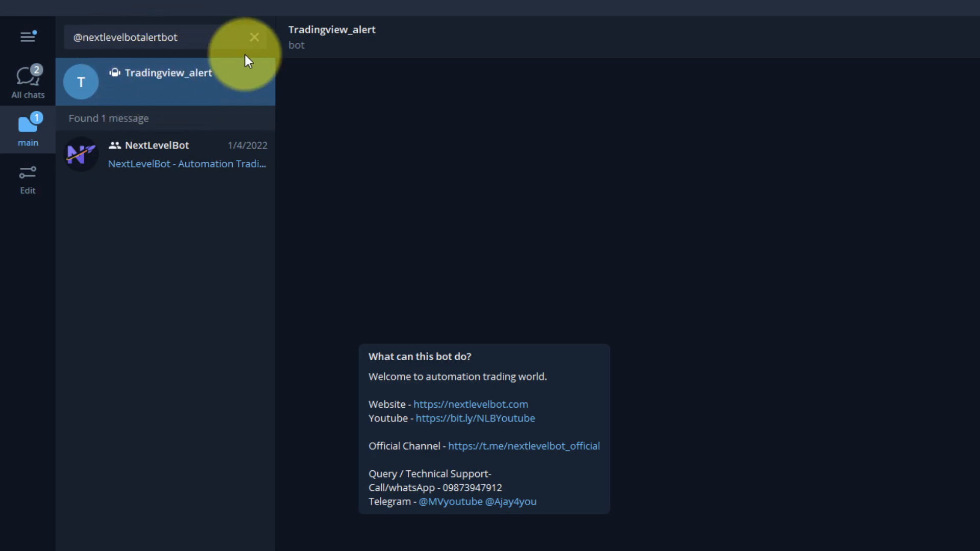
{"action": "left_click", "coordinate": [256, 38]}
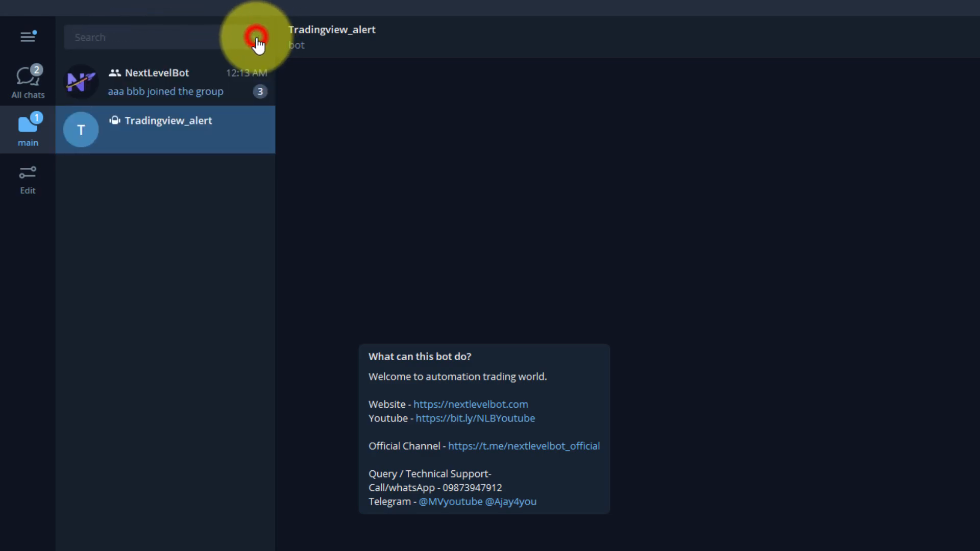
{"action": "left_click", "coordinate": [158, 125]}
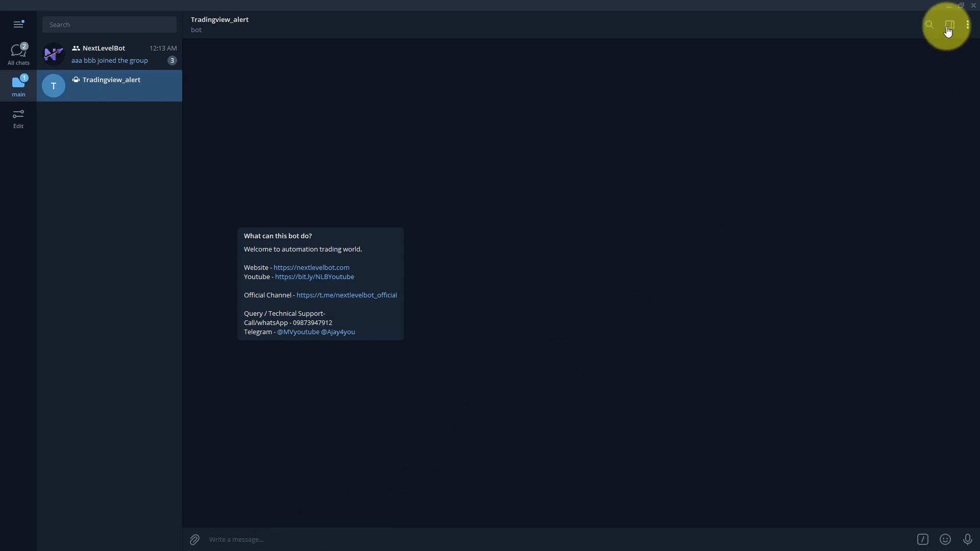
Clear the message history of the Tradingview_alert bot chat.
{"action": "left_click", "coordinate": [968, 24]}
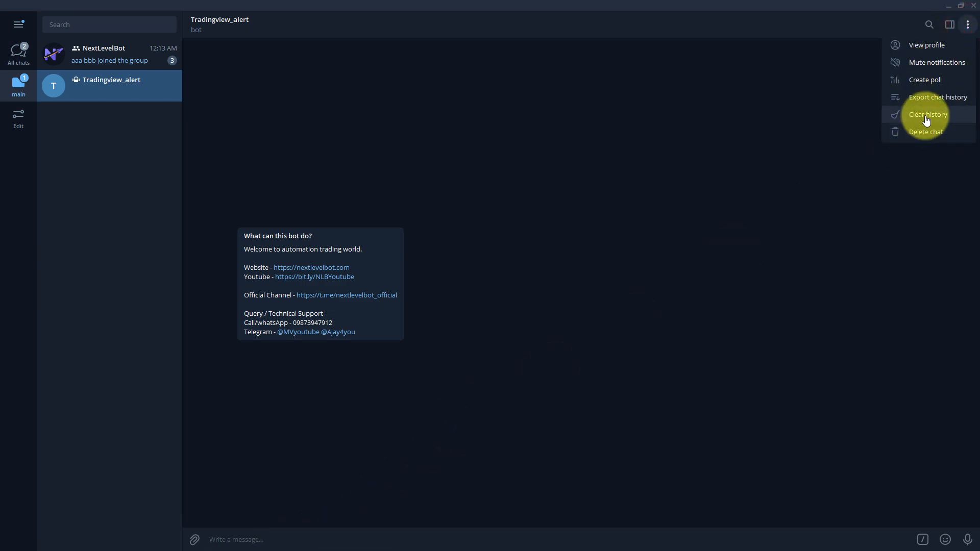
{"action": "left_click", "coordinate": [924, 114]}
{"action": "left_click", "coordinate": [546, 327]}
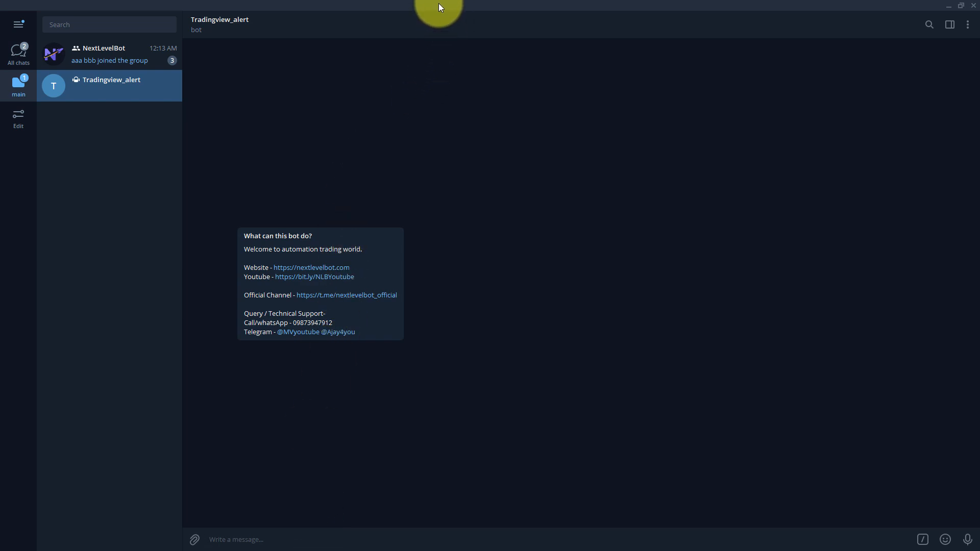
Switch to the browser, open the NextLevelBot user dashboard and copy the Telegram Alert webhook URL.
{"action": "left_click_drag", "start_coordinate": [439, 3], "coordinate": [398, 550]}
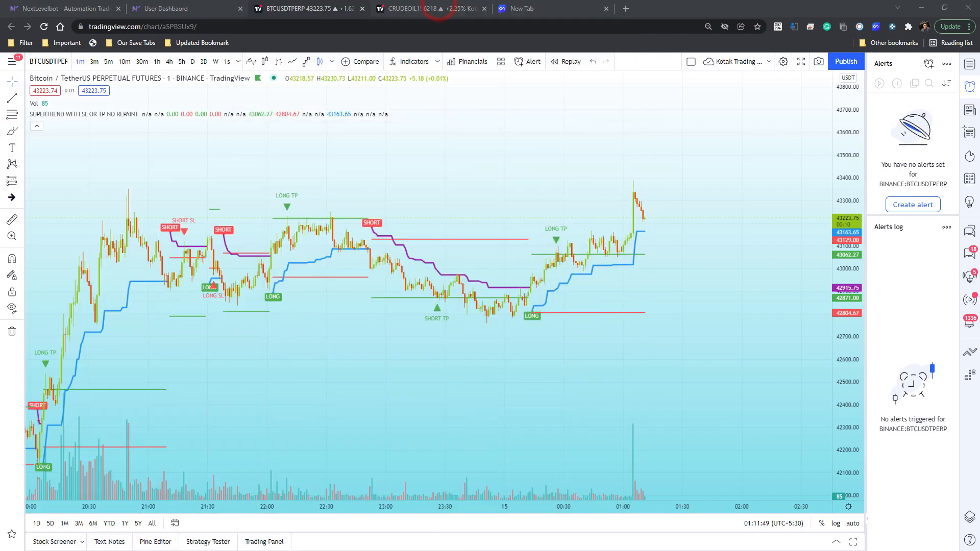
{"action": "left_click", "coordinate": [66, 8]}
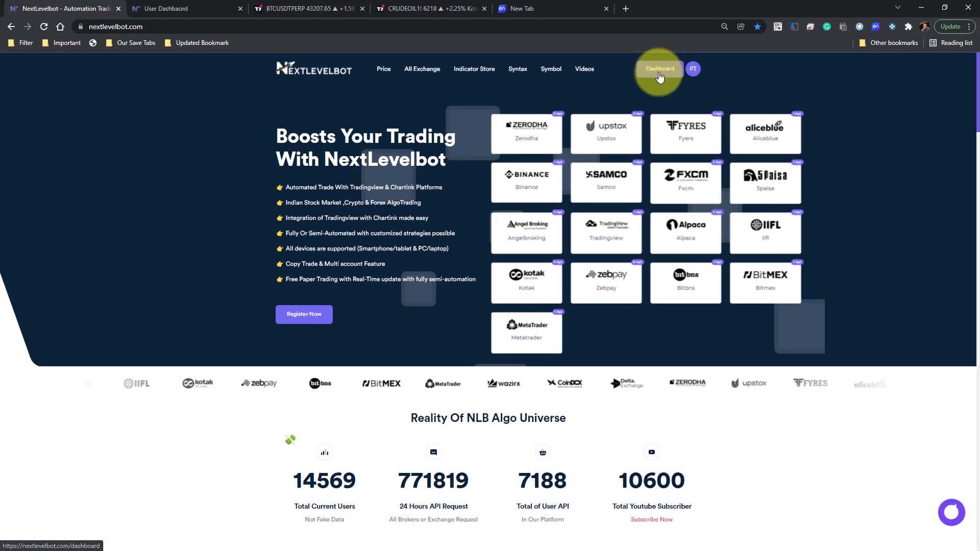
{"action": "left_click", "coordinate": [660, 71]}
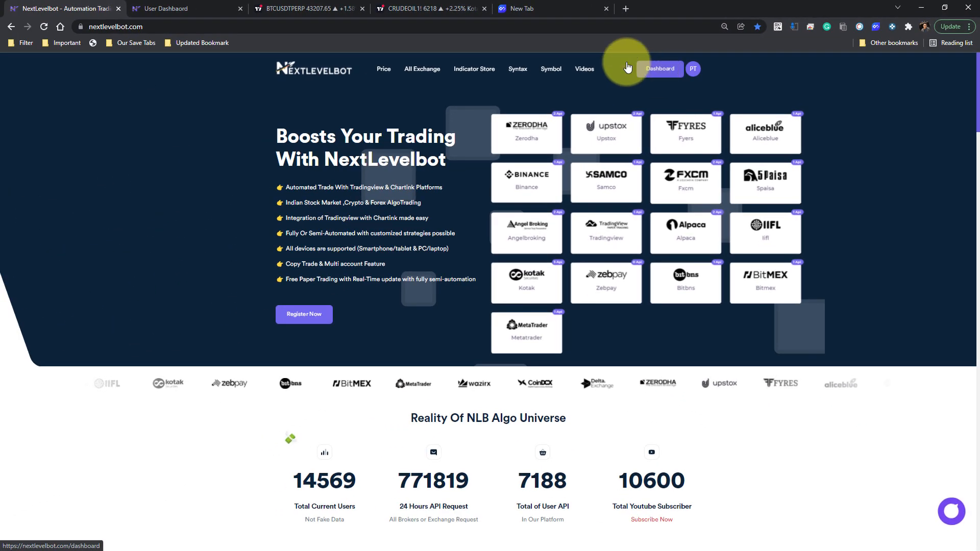
{"action": "left_click", "coordinate": [201, 8]}
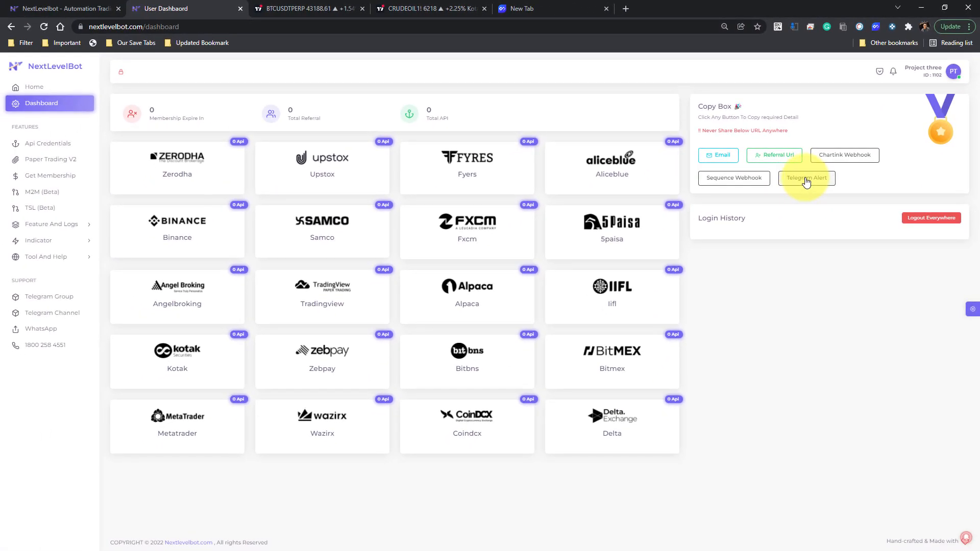
{"action": "left_click", "coordinate": [807, 178]}
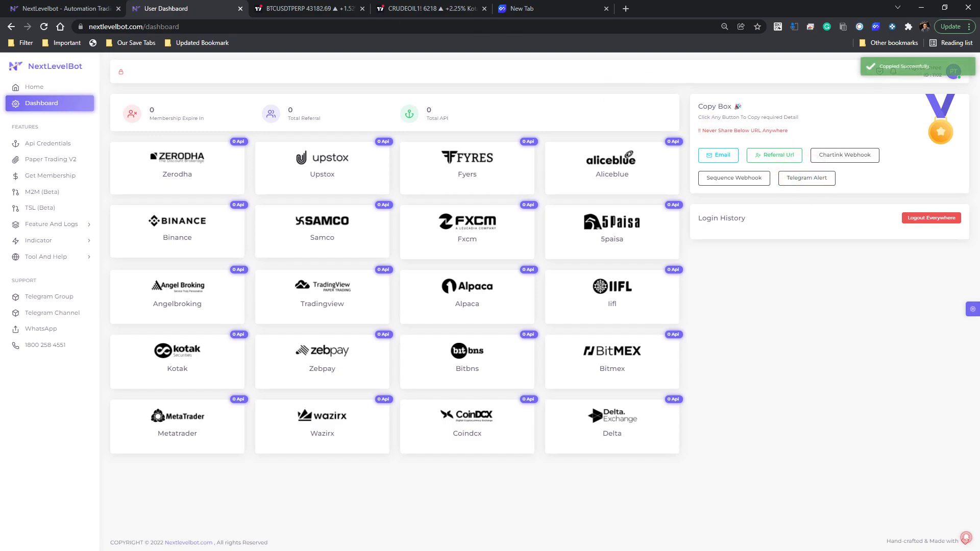
Arrange the Telegram window on one half of the screen and the browser dashboard on the other half.
{"action": "left_click_drag", "start_coordinate": [424, 151], "coordinate": [461, 155]}
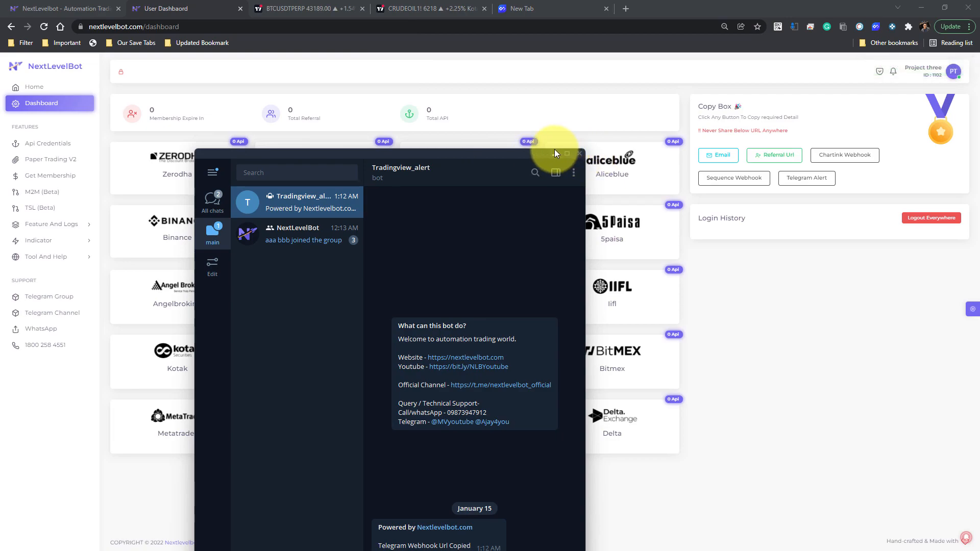
{"action": "key", "text": "super+Left"}
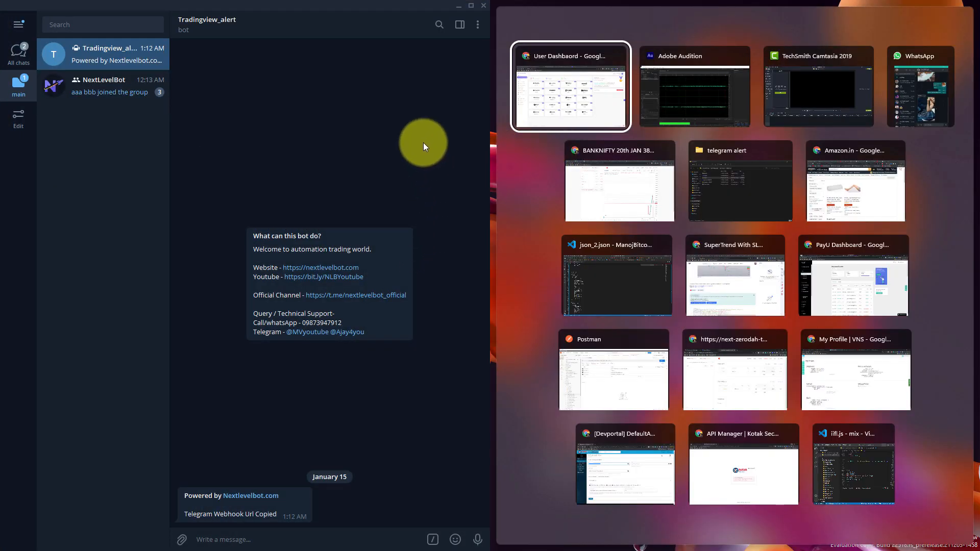
{"action": "left_click", "coordinate": [424, 143]}
{"action": "left_click", "coordinate": [650, 14]}
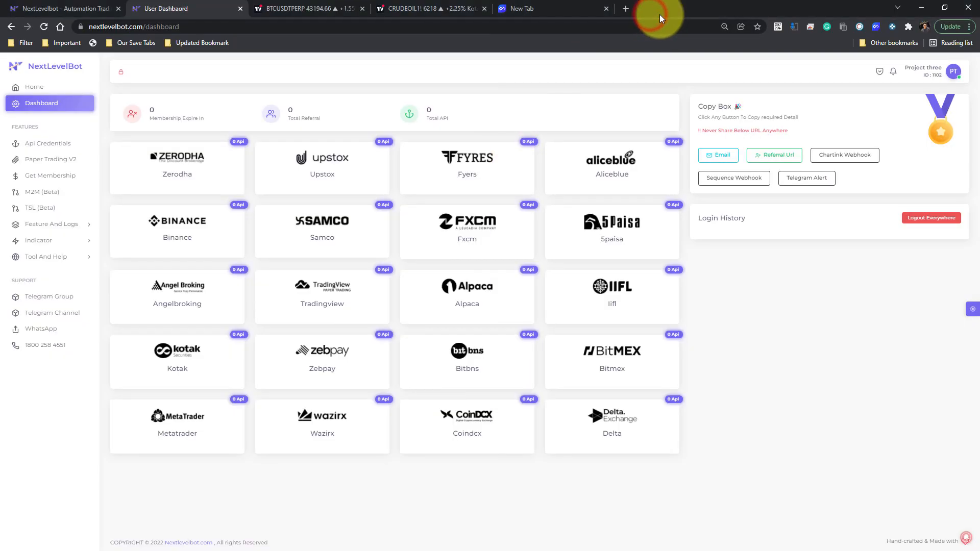
{"action": "key", "text": "super+Right"}
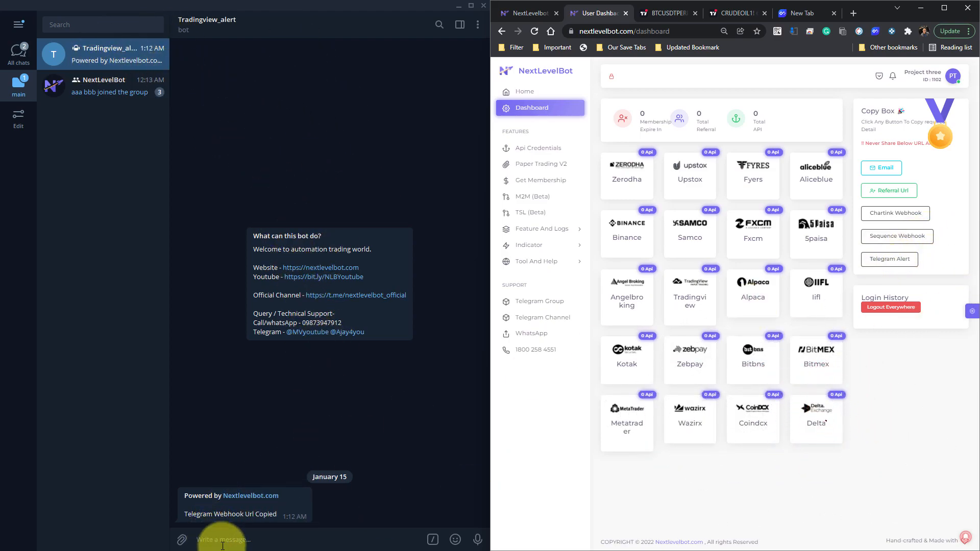
Paste the copied Telegram webhook URL into the Tradingview_alert chat and send it.
{"action": "left_click", "coordinate": [221, 542]}
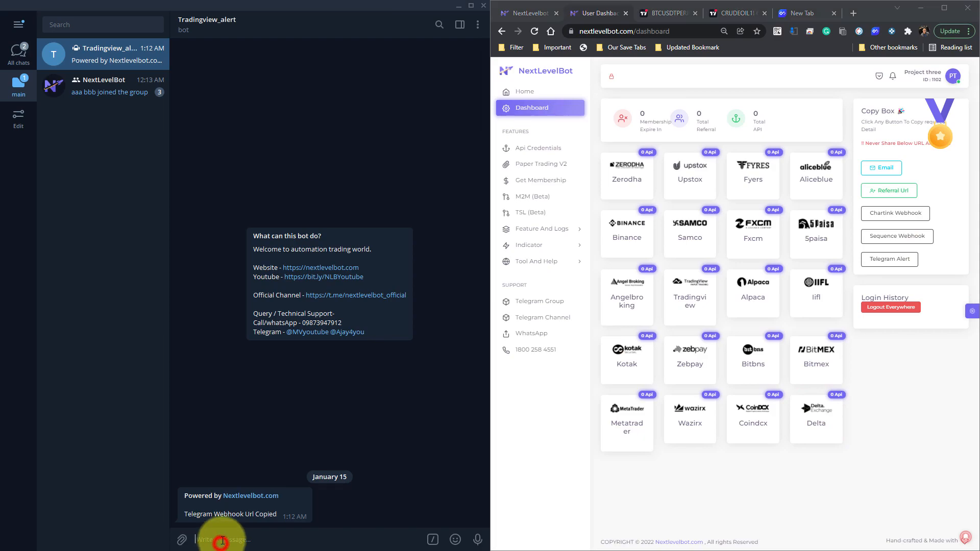
{"action": "key", "text": "ctrl+v"}
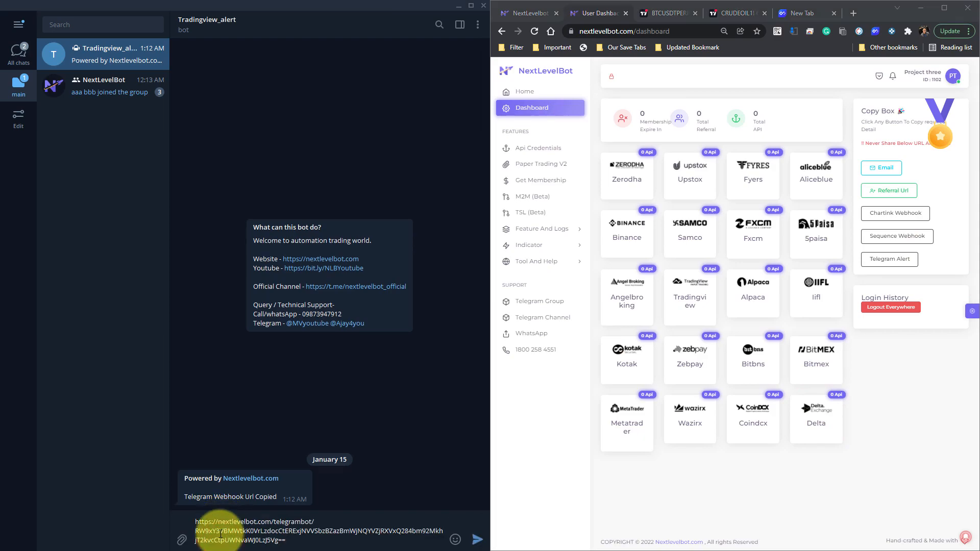
{"action": "key", "text": "Return"}
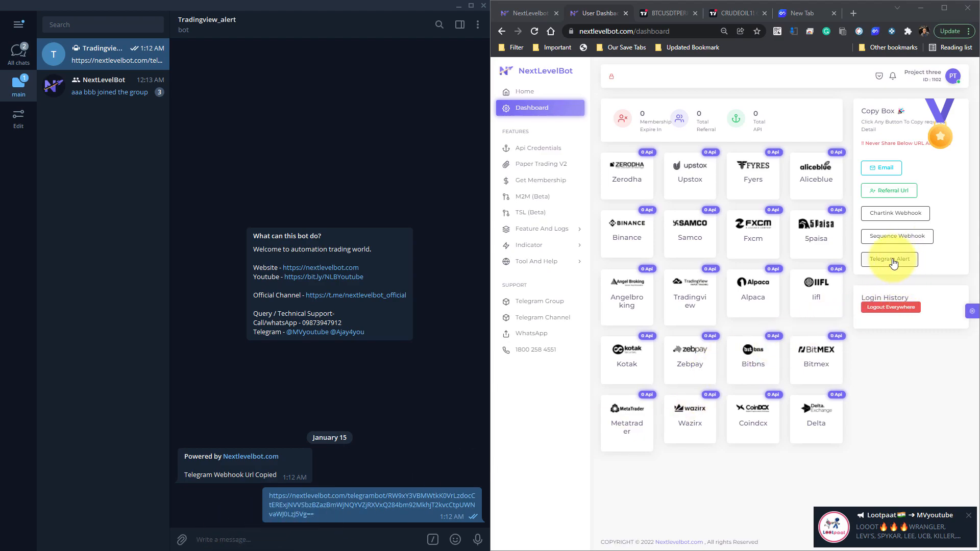
Copy the Telegram Alert webhook URL from the dashboard again, check the bot's chat reply and maximize the browser.
{"action": "left_click", "coordinate": [893, 262]}
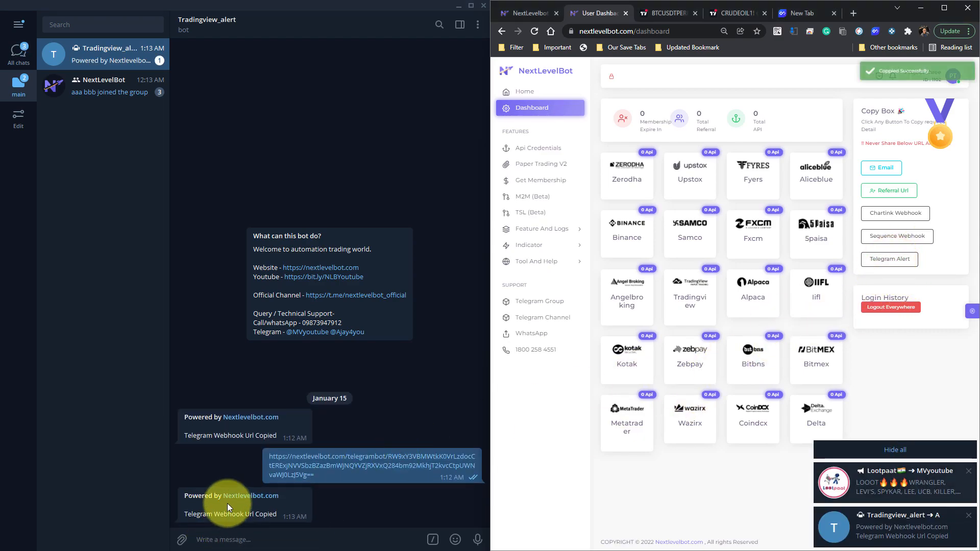
{"action": "double_click", "coordinate": [231, 514]}
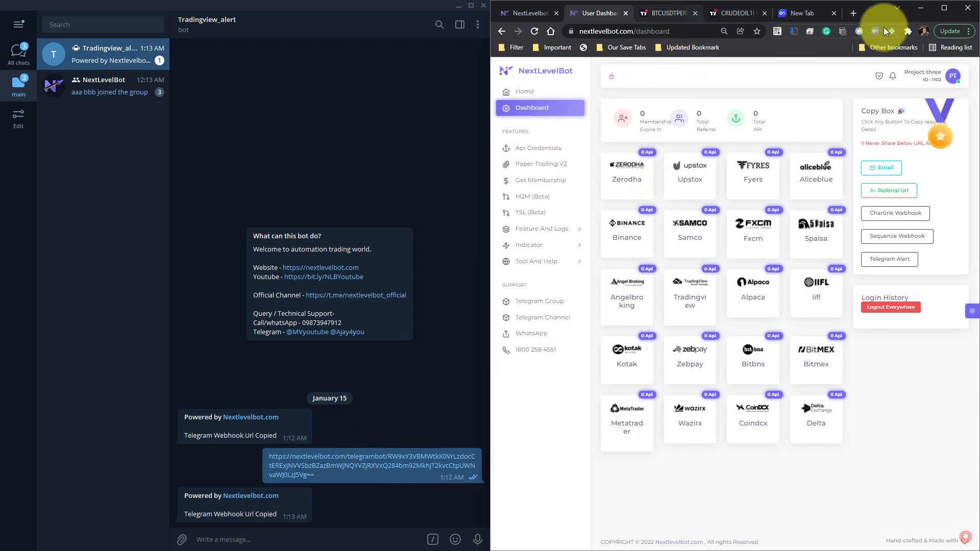
{"action": "left_click", "coordinate": [944, 8]}
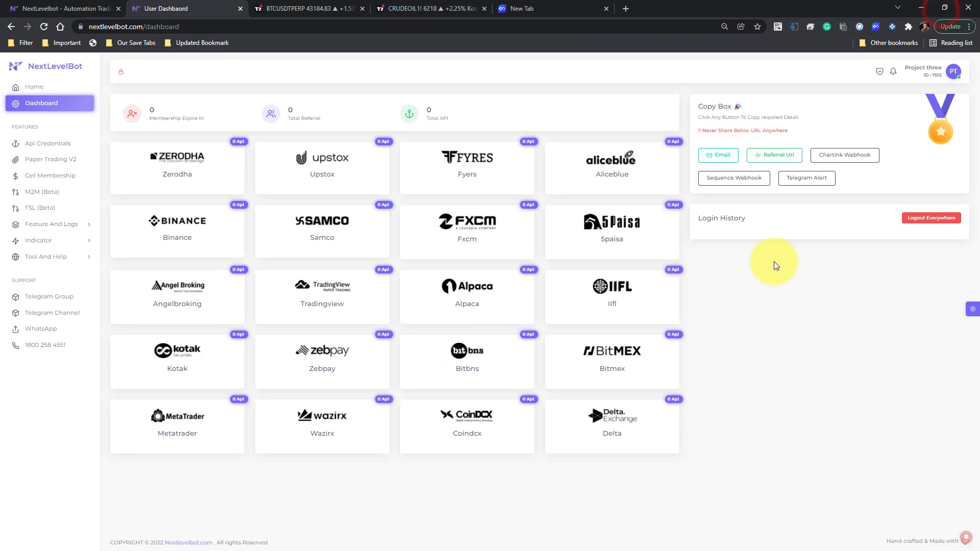
Open the BTCUSDTPERP chart in TradingView and set its timeframe to 1 second.
{"action": "left_click", "coordinate": [300, 12]}
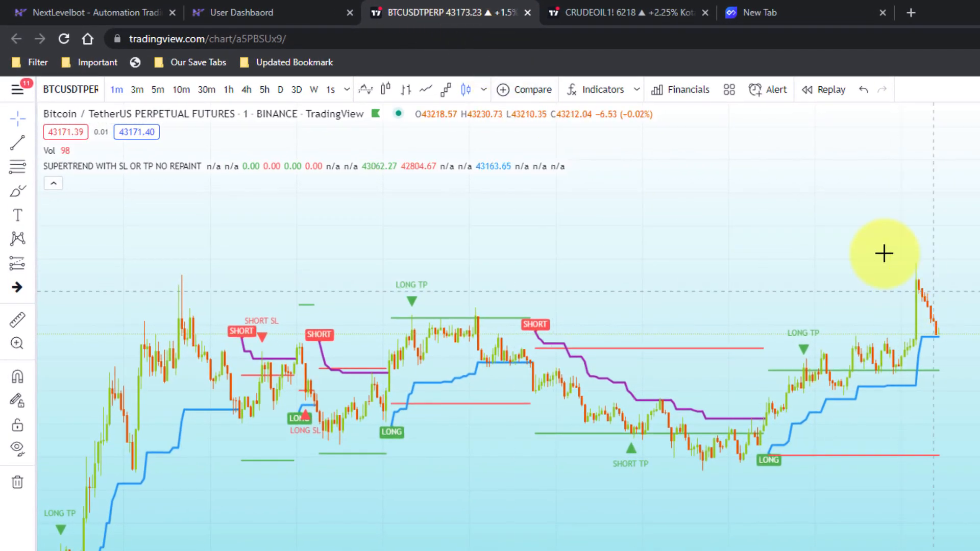
{"action": "scroll", "coordinate": [857, 485], "scroll_direction": "up", "scroll_amount": 2}
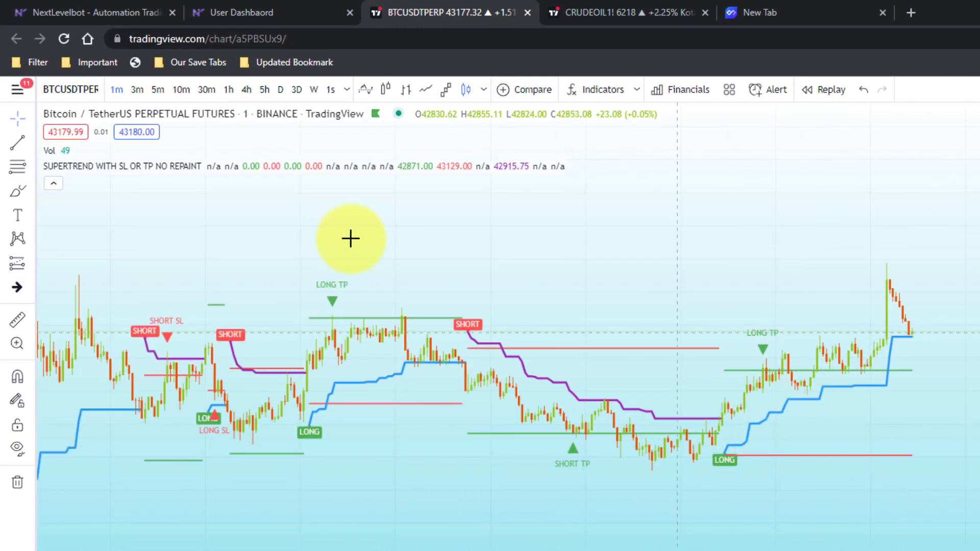
{"action": "left_click", "coordinate": [330, 90]}
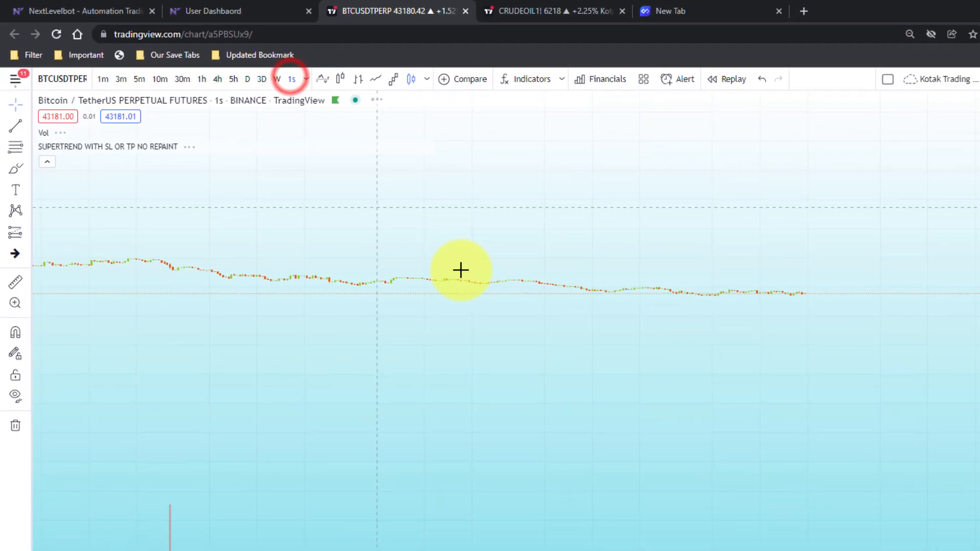
{"action": "left_click", "coordinate": [479, 478]}
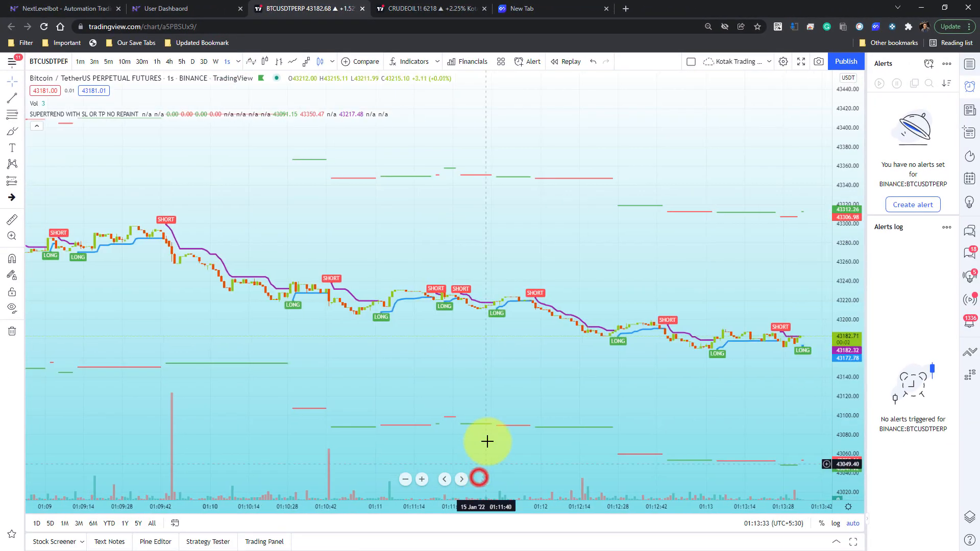
{"action": "left_click_drag", "start_coordinate": [622, 377], "coordinate": [538, 434]}
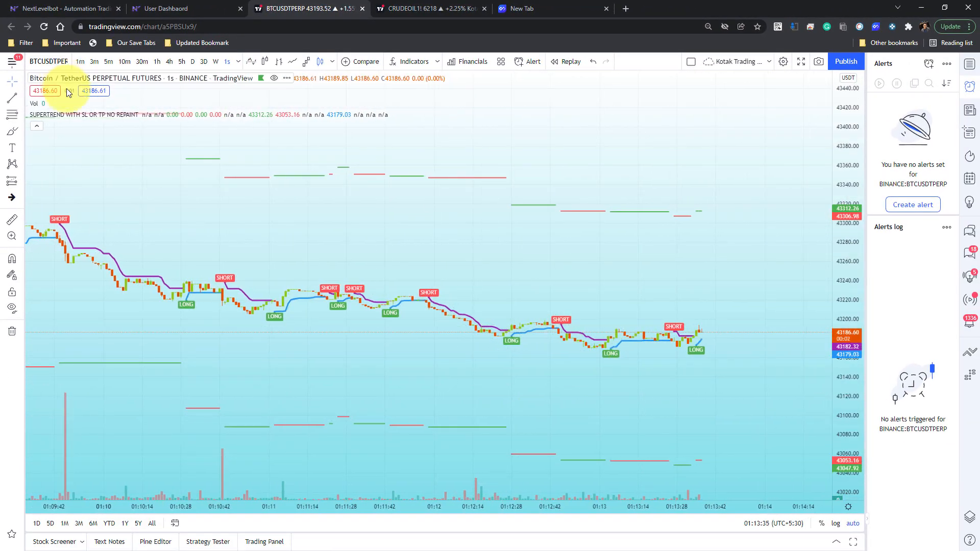
Turn off TP AND SL SHOW/HIDE in the SUPERTREND WITH SL OR TP NO REPAINT indicator's inputs and apply the change.
{"action": "left_click", "coordinate": [159, 115]}
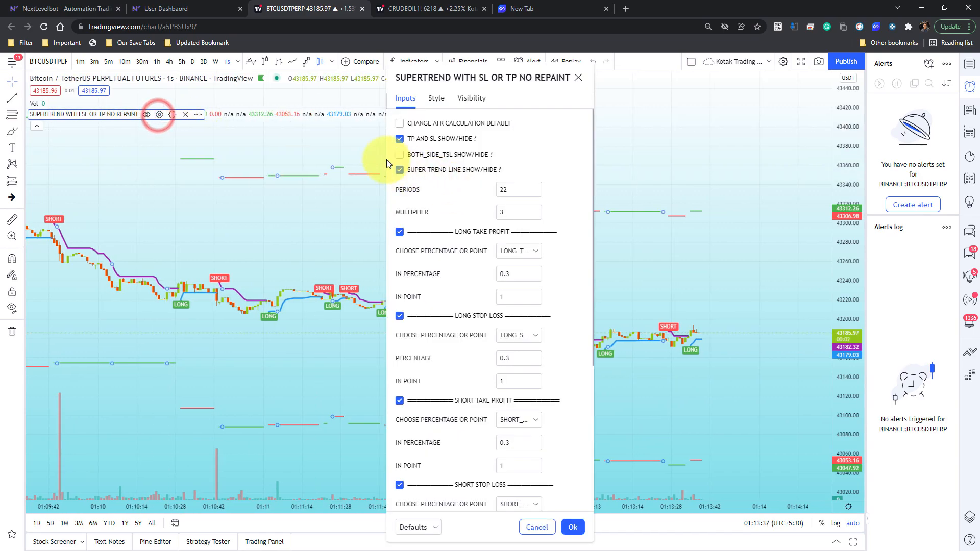
{"action": "left_click", "coordinate": [397, 137]}
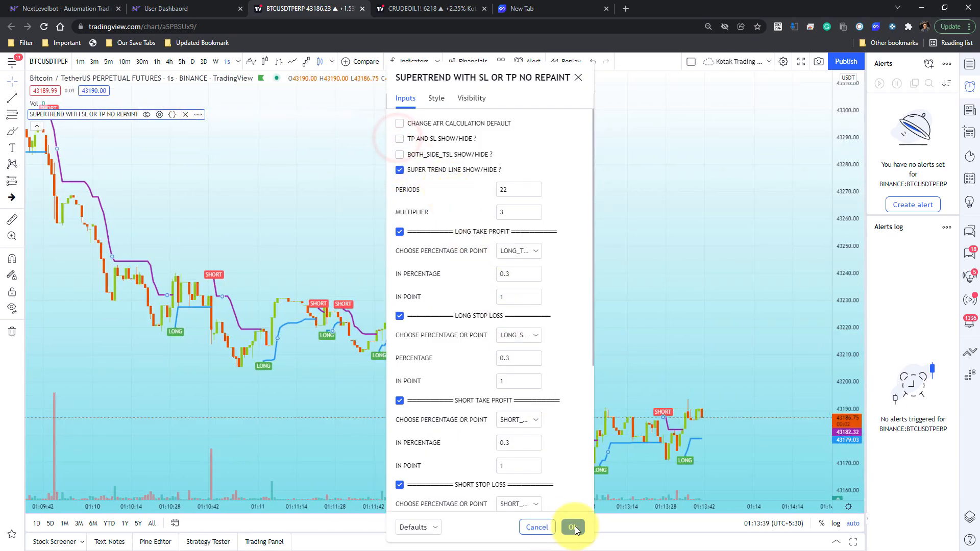
{"action": "left_click", "coordinate": [574, 529]}
Start a new alert on BTCUSDTPERP with the SUPERTREND indicator's 2: SHORT condition, triggering Once Per Bar.
{"action": "scroll", "coordinate": [596, 326], "scroll_direction": "up", "scroll_amount": 5}
{"action": "left_click_drag", "start_coordinate": [856, 291], "coordinate": [568, 370]}
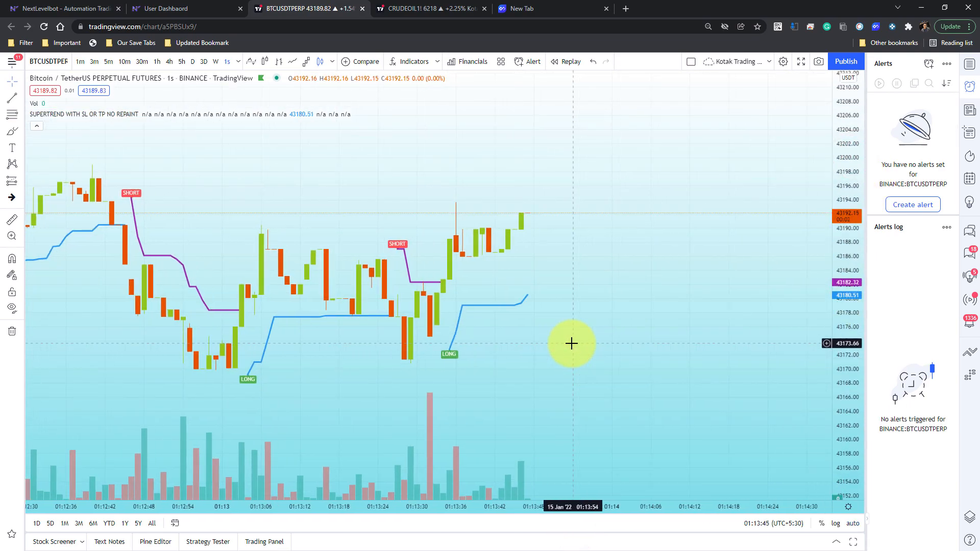
{"action": "left_click", "coordinate": [913, 204]}
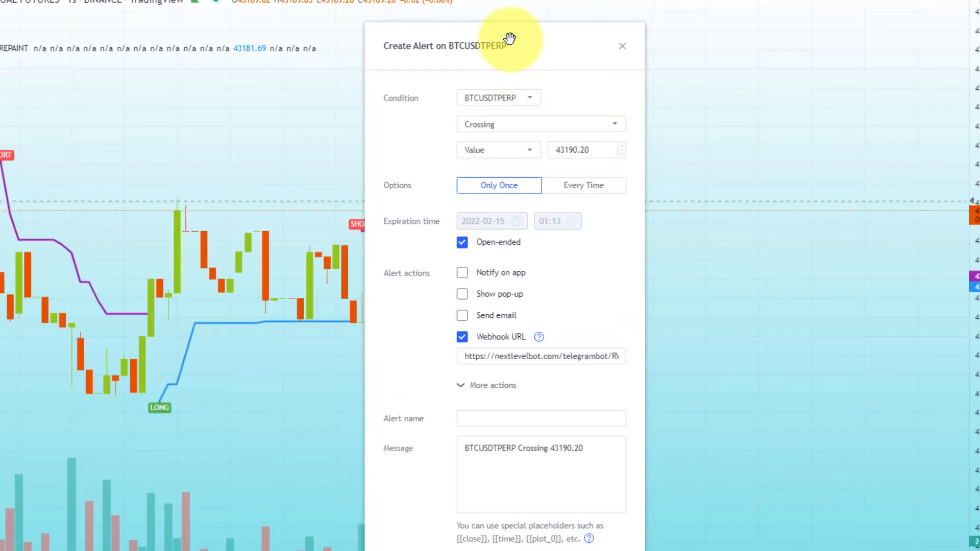
{"action": "left_click_drag", "start_coordinate": [511, 41], "coordinate": [838, 37]}
{"action": "left_click", "coordinate": [829, 97]}
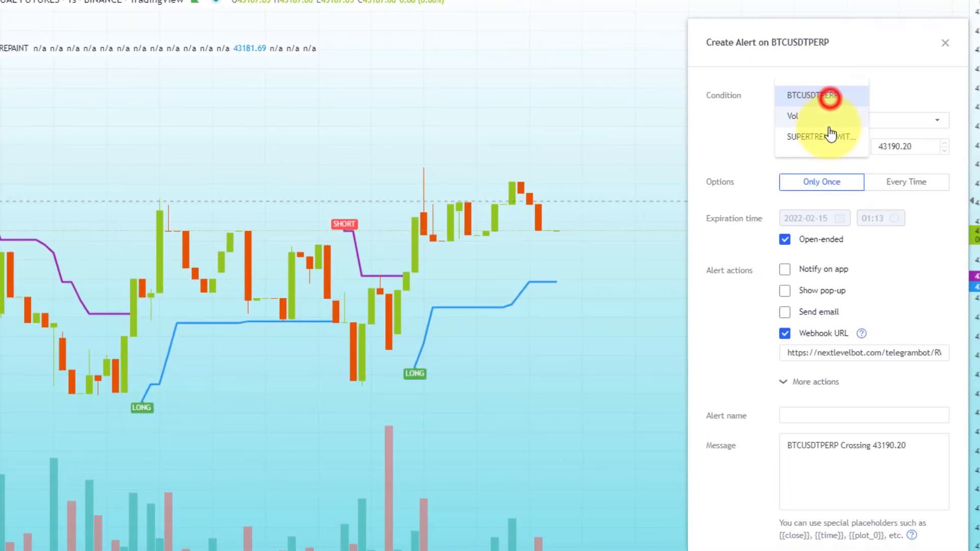
{"action": "left_click", "coordinate": [822, 136]}
{"action": "left_click", "coordinate": [827, 119]}
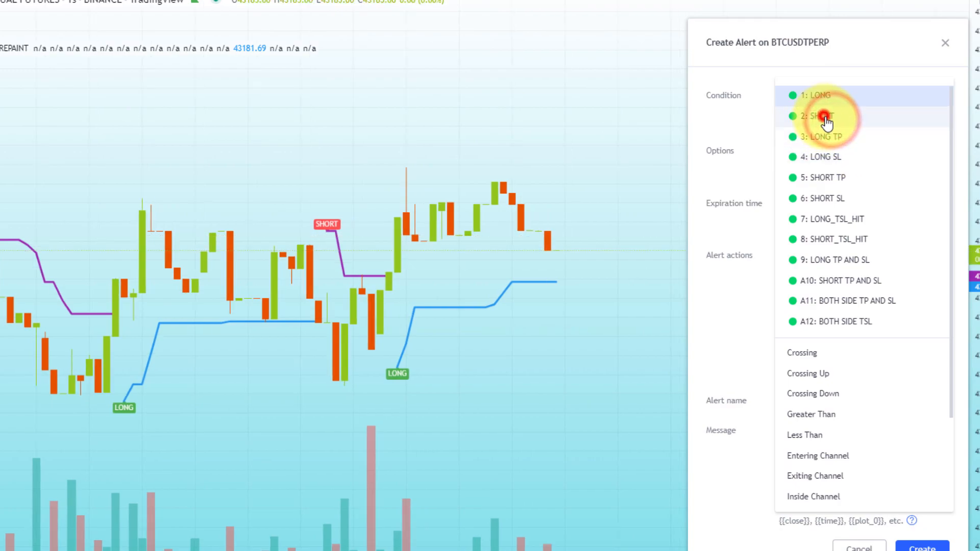
{"action": "left_click", "coordinate": [824, 116]}
{"action": "left_click", "coordinate": [895, 149]}
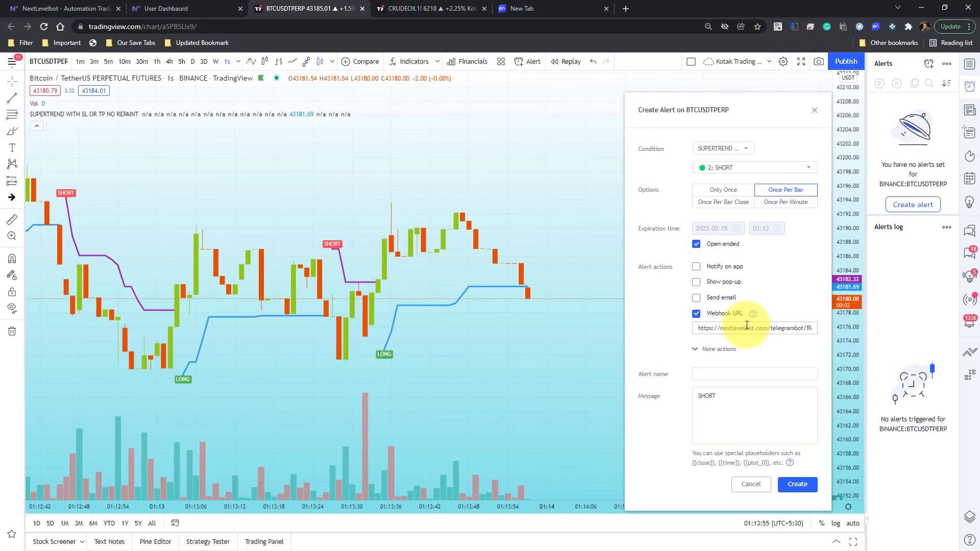
Check the webhook source on the NextLevelBot dashboard and name the new BTCUSDTPERP alert "telegram".
{"action": "left_click", "coordinate": [162, 7]}
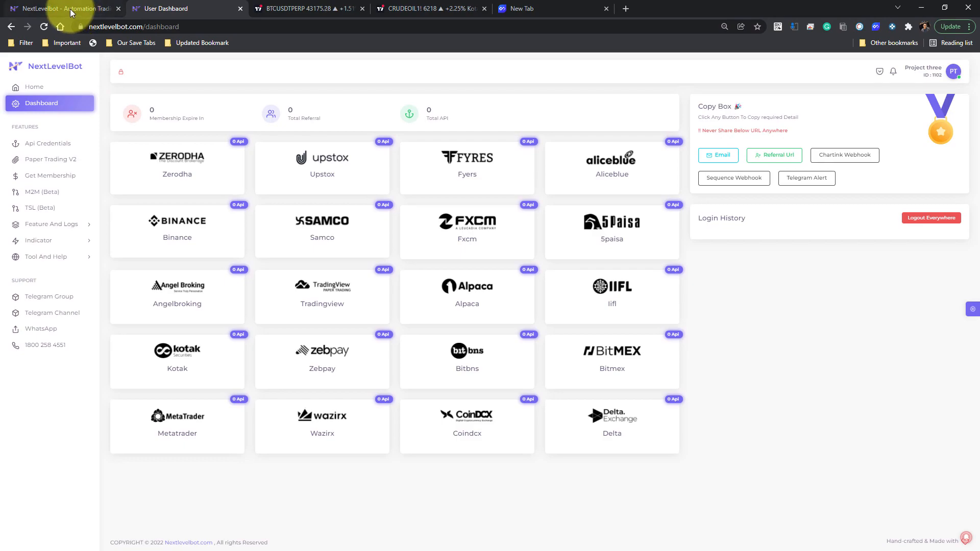
{"action": "left_click", "coordinate": [302, 8]}
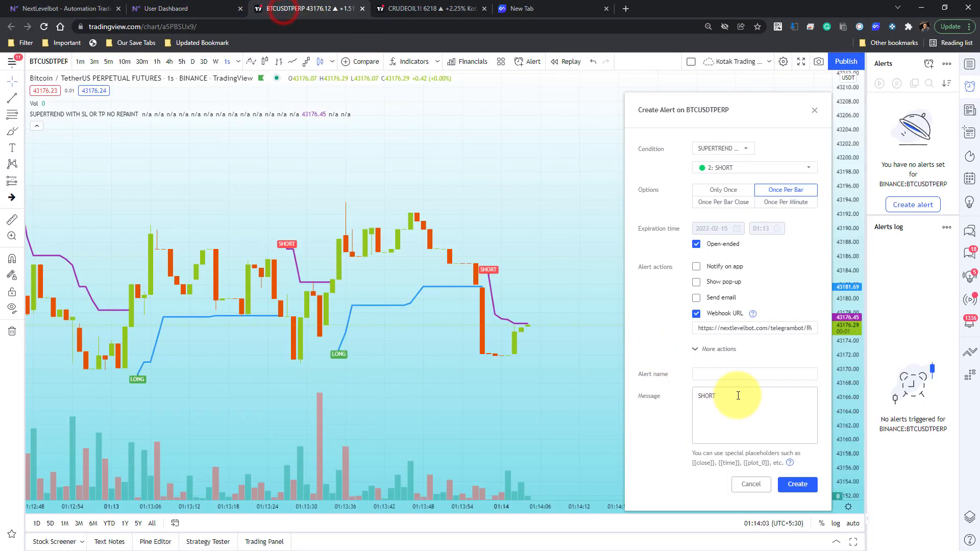
{"action": "left_click", "coordinate": [712, 375]}
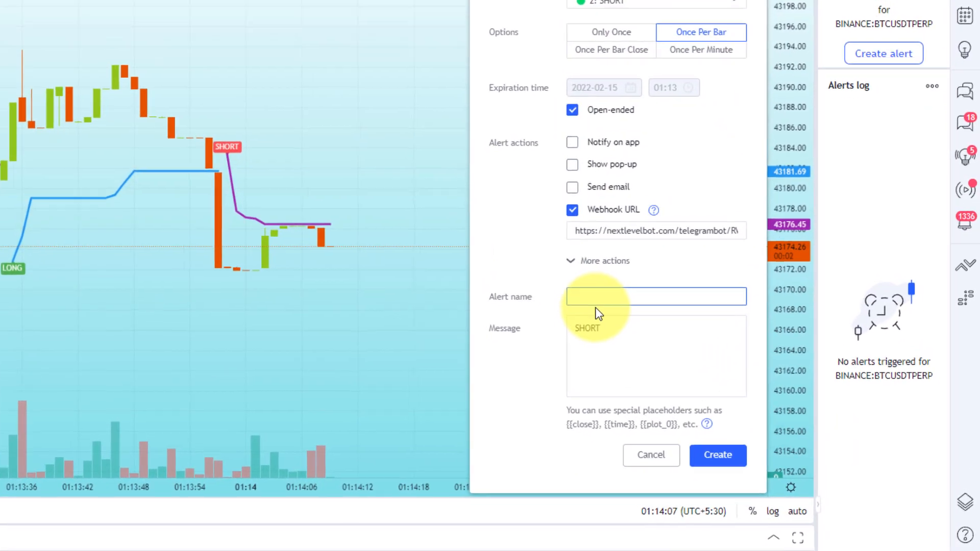
{"action": "type", "text": "t"}
{"action": "key", "text": "BackSpace"}
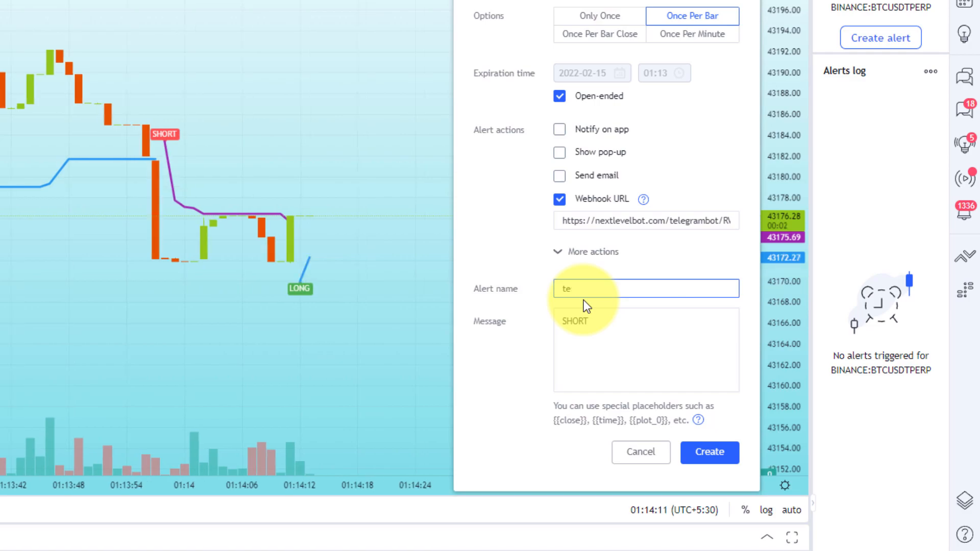
{"action": "type", "text": "legram"}
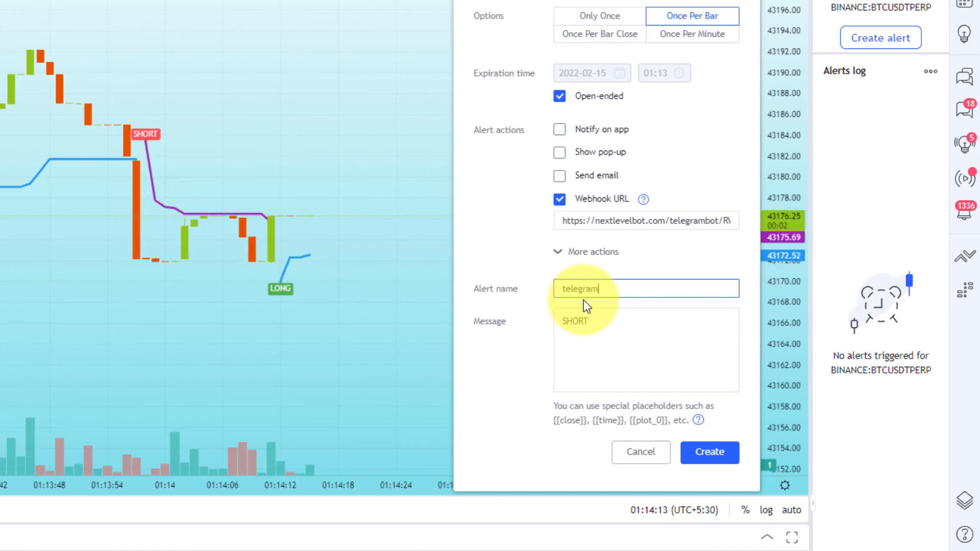
Copy the sample message {{exchange}}:{{ticker}}, price = {{close}}, volume = {{volume}} from TradingView's "How to use a variable value in alert" article.
{"action": "double_click", "coordinate": [606, 315]}
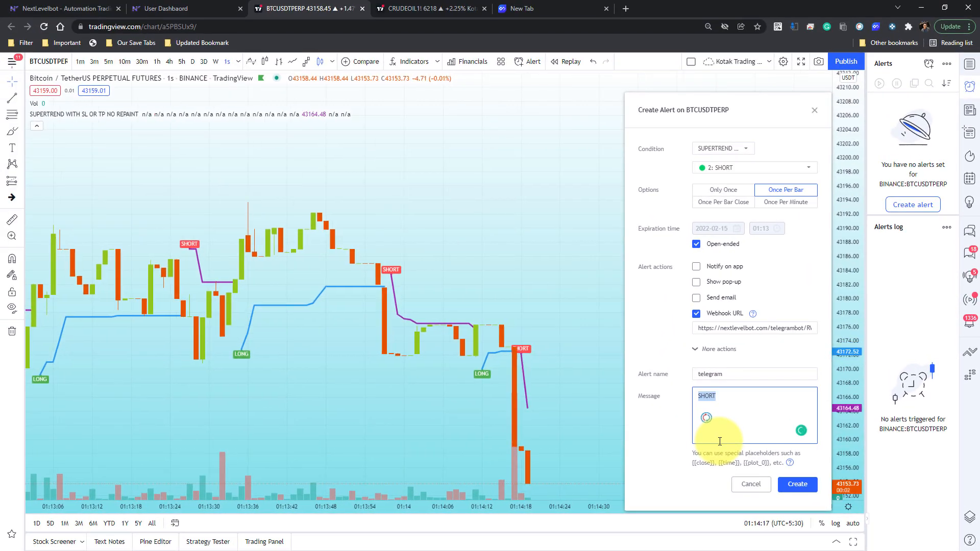
{"action": "left_click", "coordinate": [451, 8]}
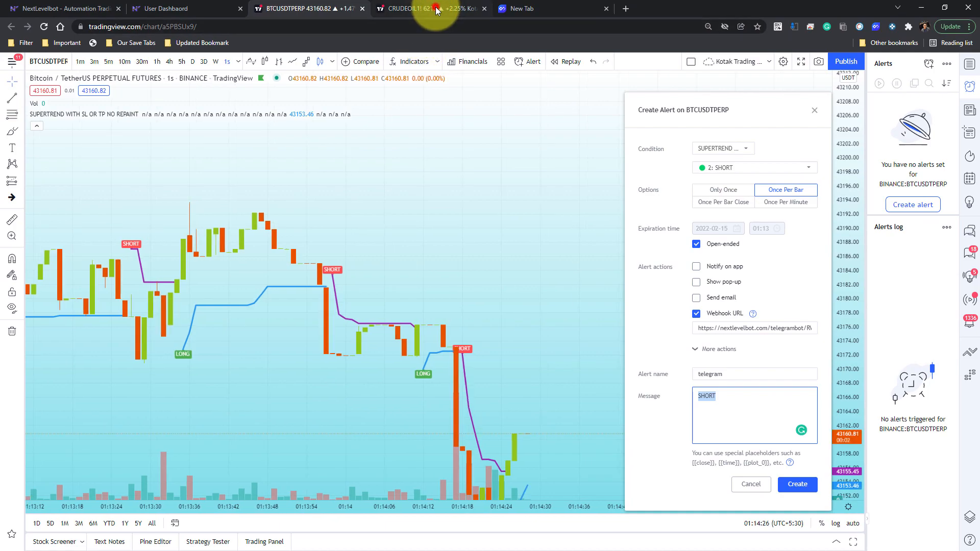
{"action": "left_click", "coordinate": [438, 9]}
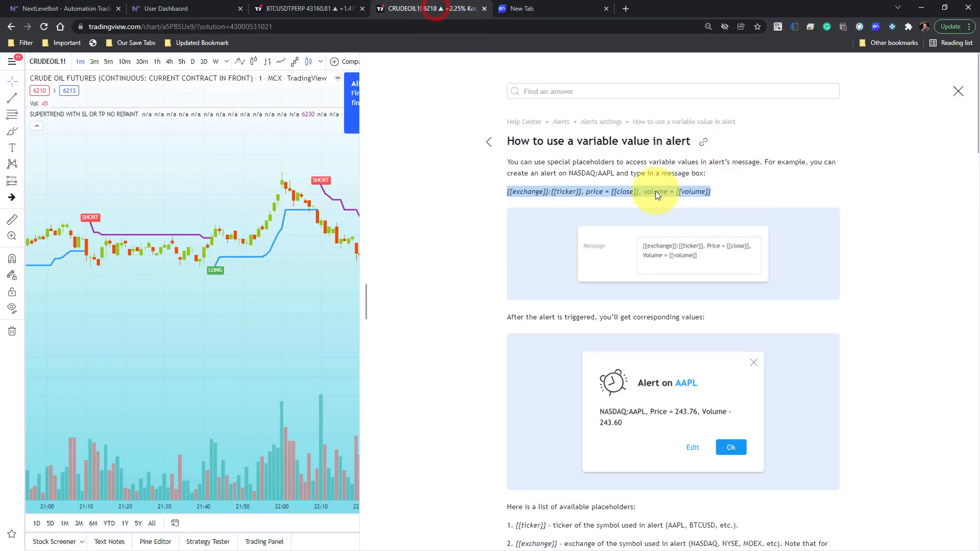
{"action": "left_click", "coordinate": [777, 202]}
{"action": "scroll", "coordinate": [742, 212], "scroll_direction": "down", "scroll_amount": 5}
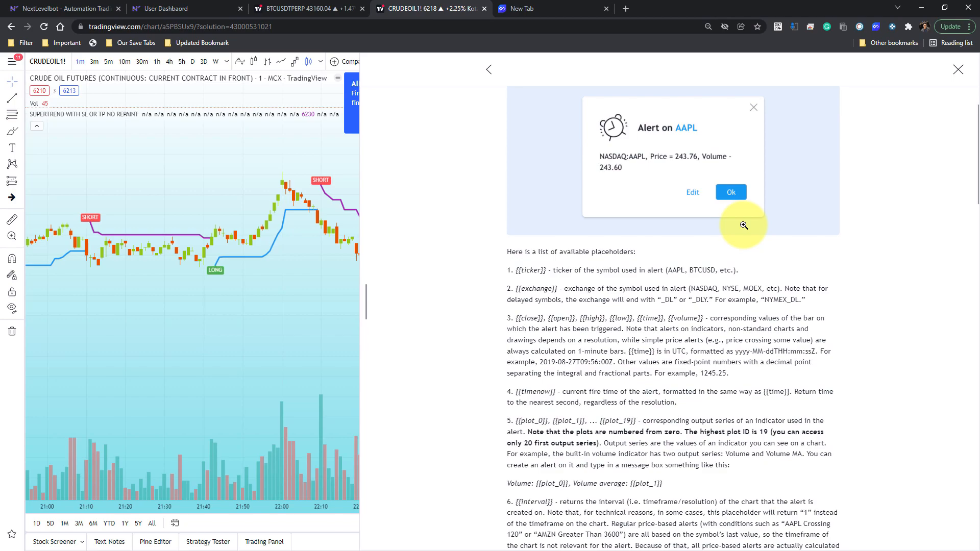
{"action": "scroll", "coordinate": [744, 225], "scroll_direction": "up", "scroll_amount": 5}
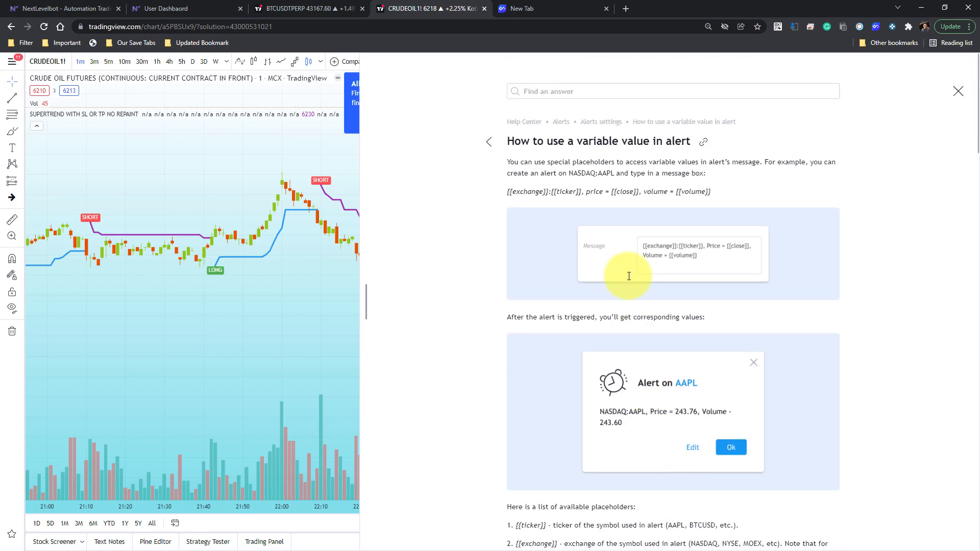
{"action": "left_click_drag", "start_coordinate": [711, 192], "coordinate": [509, 191]}
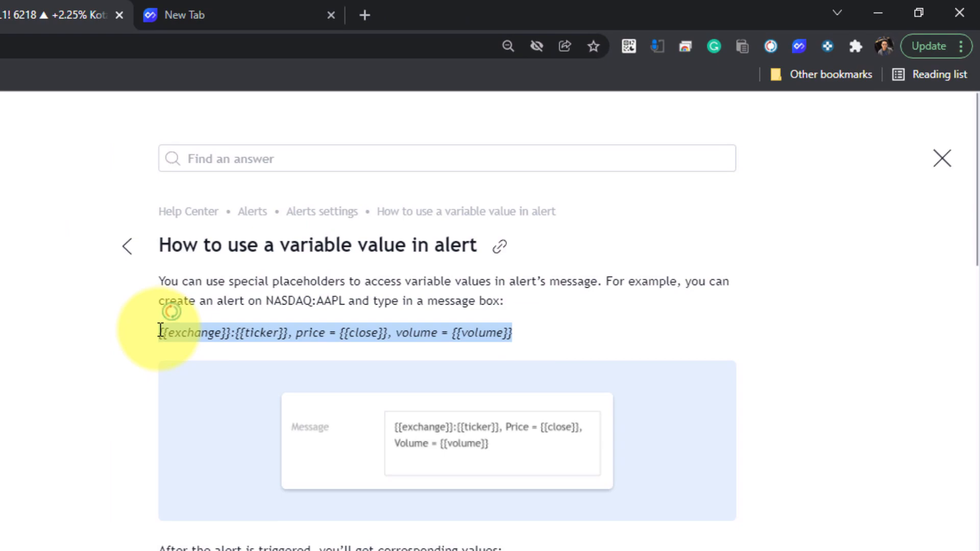
{"action": "right_click", "coordinate": [241, 327]}
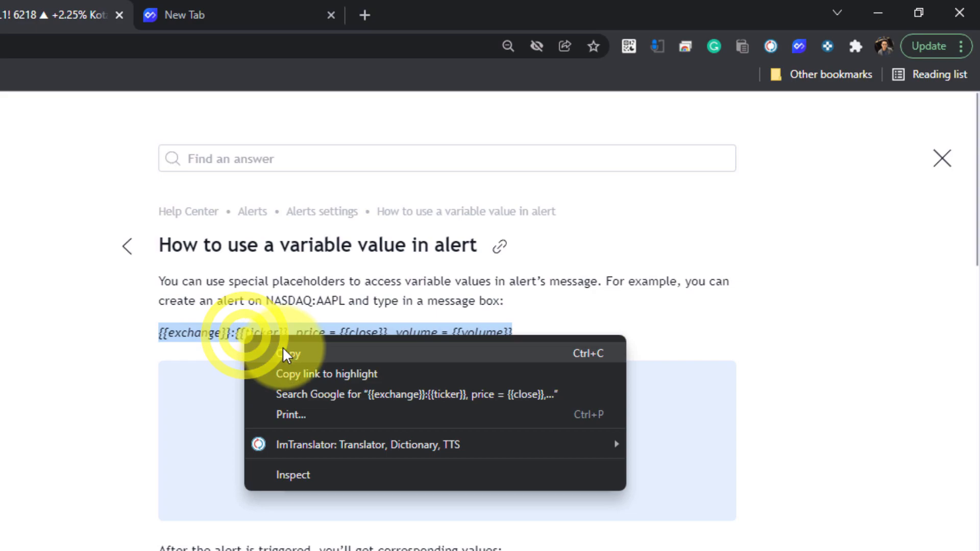
{"action": "left_click", "coordinate": [283, 348]}
Replace the alert's SHORT message with the copied placeholder text and create the alert.
{"action": "left_click", "coordinate": [246, 8]}
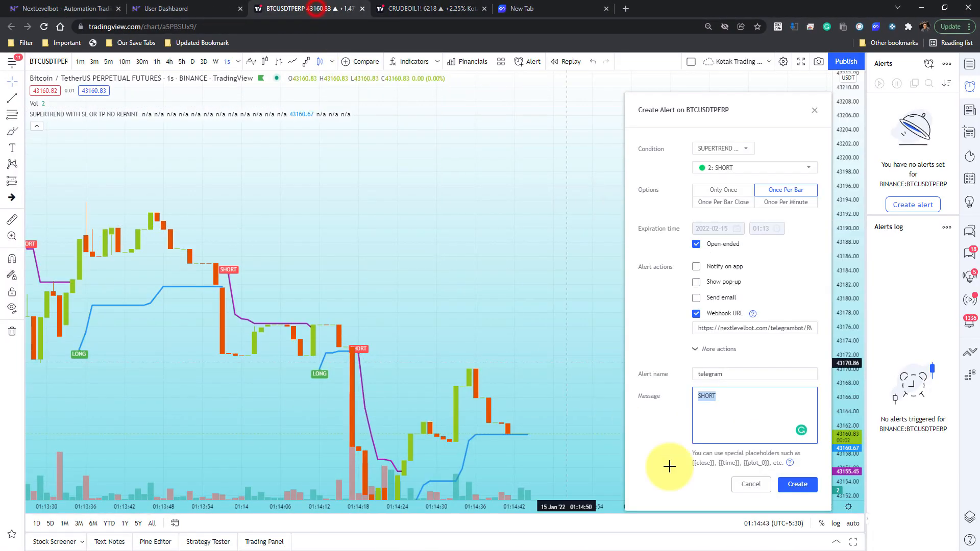
{"action": "left_click", "coordinate": [726, 422]}
{"action": "double_click", "coordinate": [728, 391]}
{"action": "key", "text": "ctrl+v"}
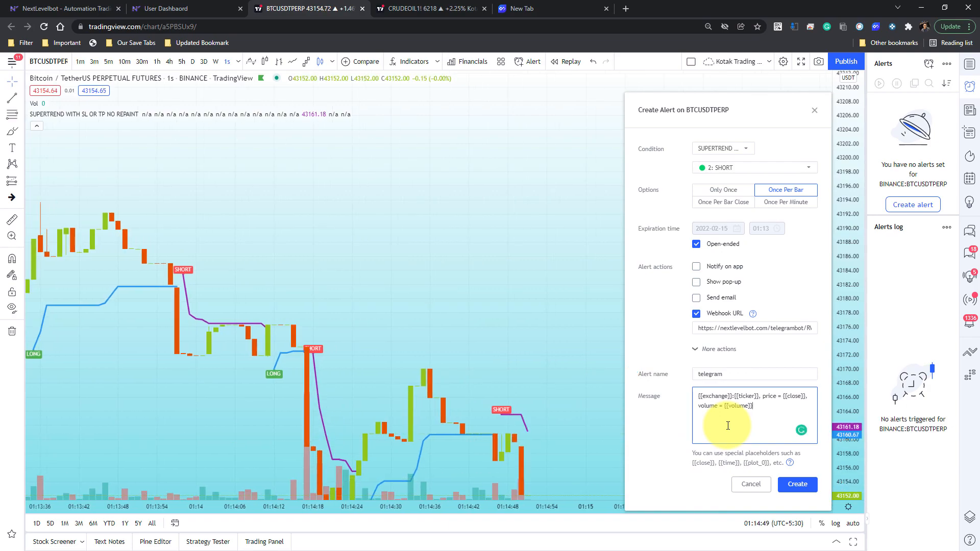
{"action": "left_click", "coordinate": [804, 489]}
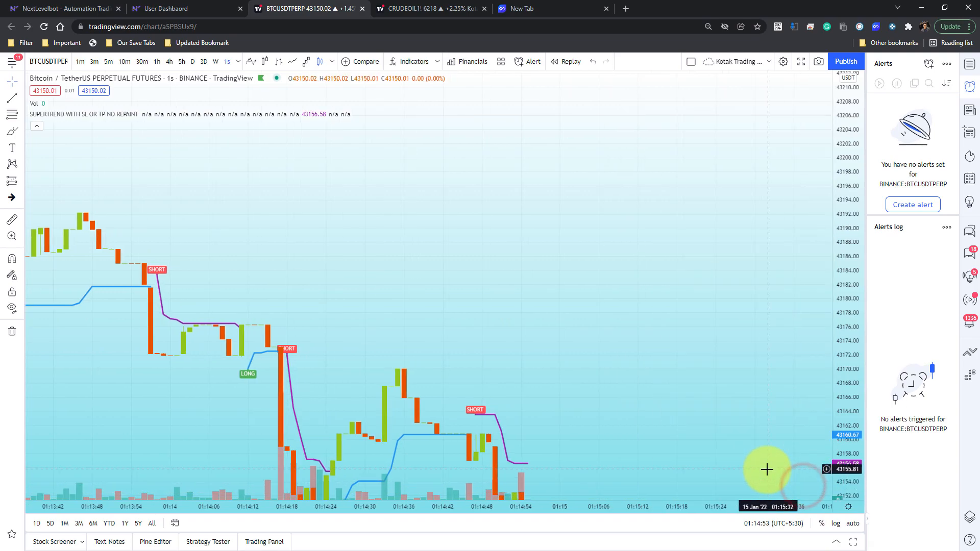
Place the browser beside the Telegram chat and adjust the BTCUSDTPERP chart's view to show the latest candles.
{"action": "key", "text": "super+Right"}
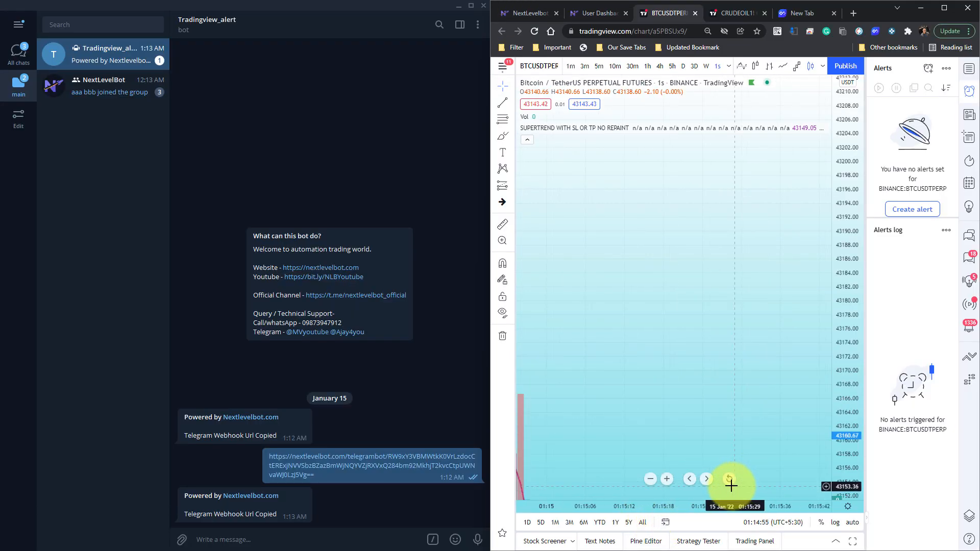
{"action": "left_click", "coordinate": [730, 483]}
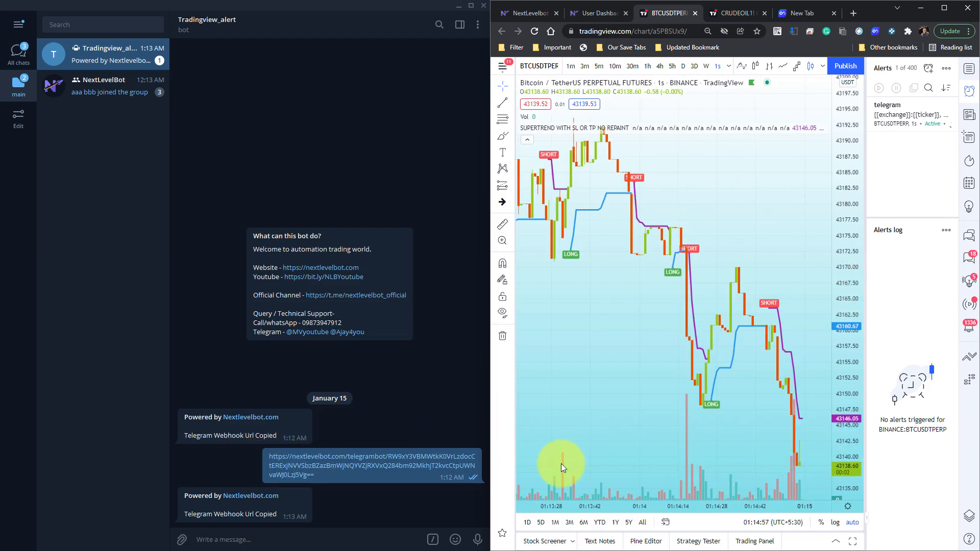
{"action": "left_click_drag", "start_coordinate": [852, 181], "coordinate": [866, 380]}
{"action": "scroll", "coordinate": [739, 347], "scroll_direction": "up", "scroll_amount": 4}
{"action": "left_click_drag", "start_coordinate": [764, 384], "coordinate": [695, 326]}
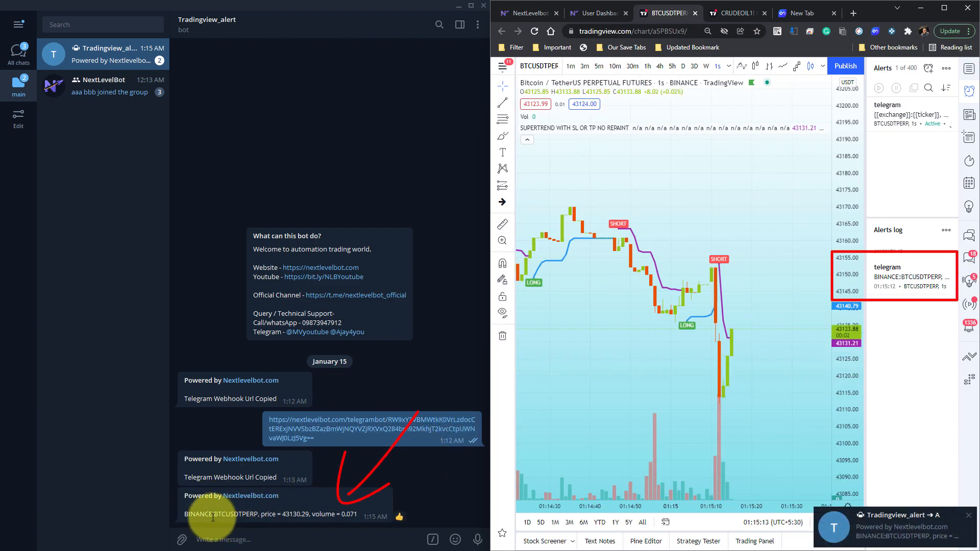
Examine the ticker, price and volume in the alert message in the Telegram bot chat and compare with the chart's latest signal.
{"action": "left_click_drag", "start_coordinate": [185, 510], "coordinate": [258, 516]}
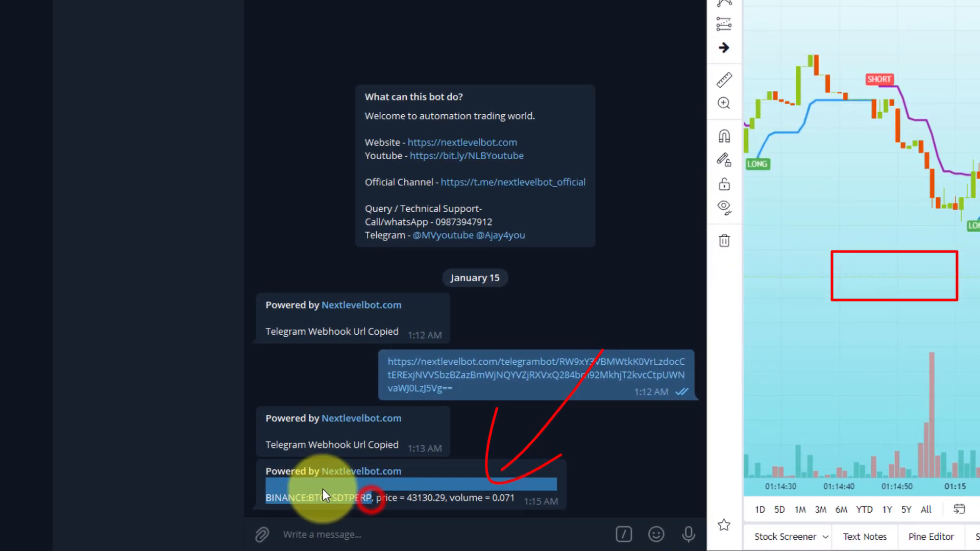
{"action": "left_click_drag", "start_coordinate": [391, 496], "coordinate": [453, 507]}
{"action": "left_click", "coordinate": [485, 501]}
{"action": "left_click_drag", "start_coordinate": [719, 468], "coordinate": [657, 485]}
{"action": "left_click", "coordinate": [646, 485]}
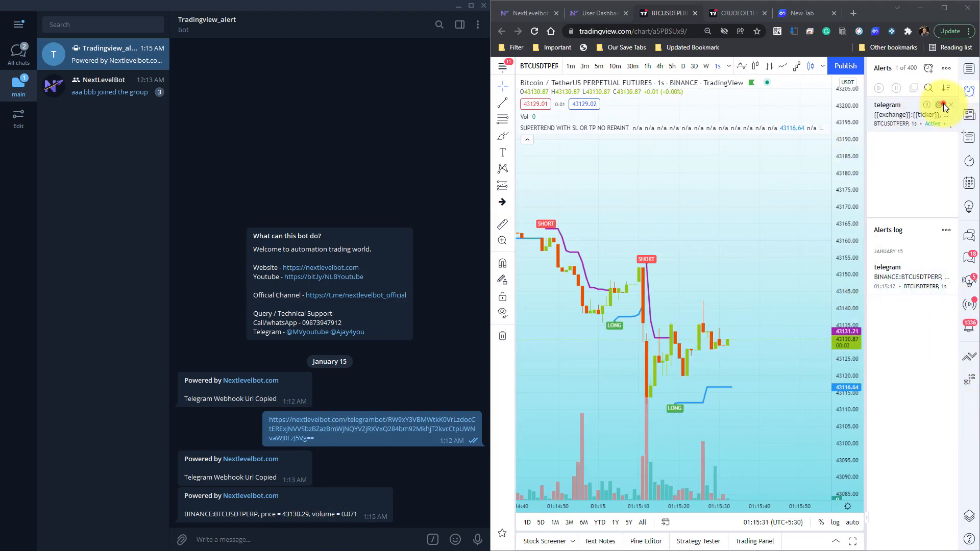
Open the telegram alert's settings to review its message placeholders, then close them without saving.
{"action": "left_click", "coordinate": [941, 104]}
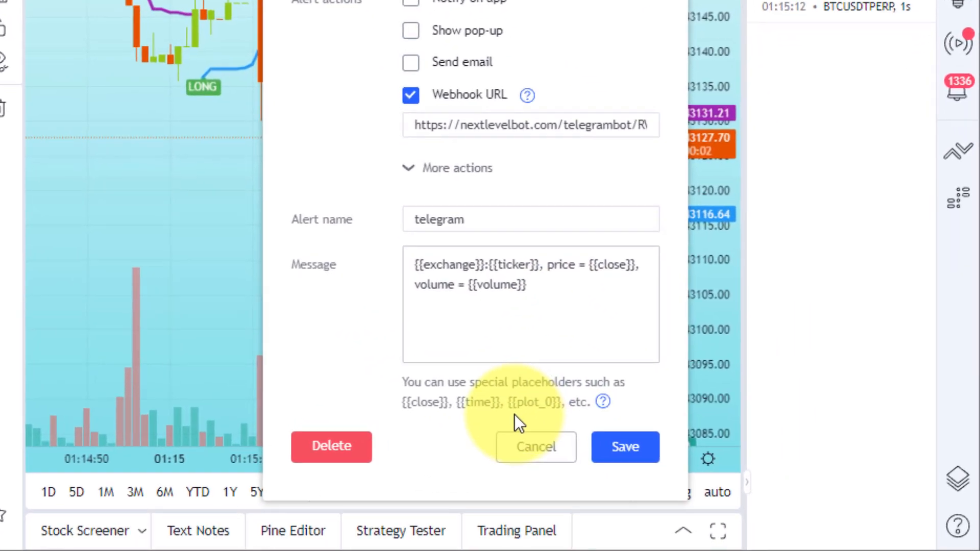
{"action": "left_click", "coordinate": [764, 500]}
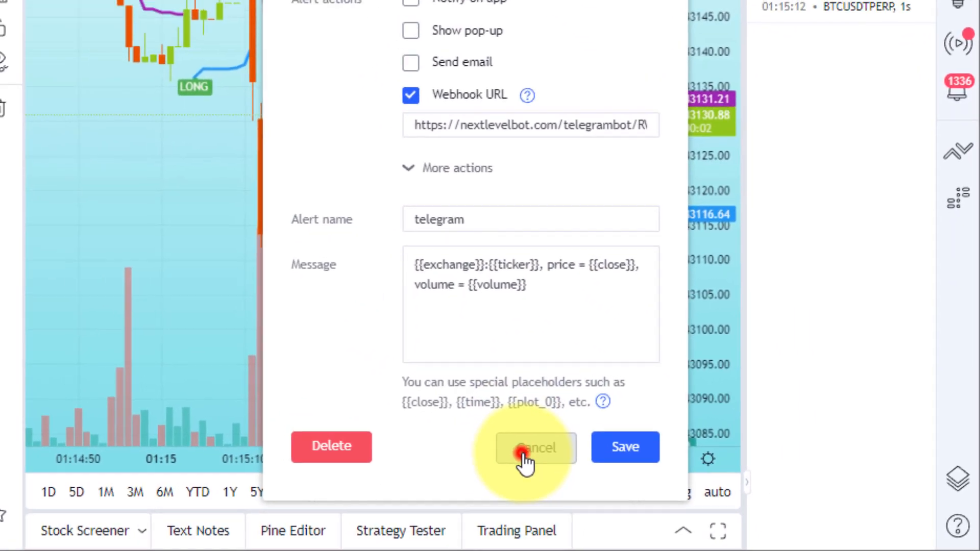